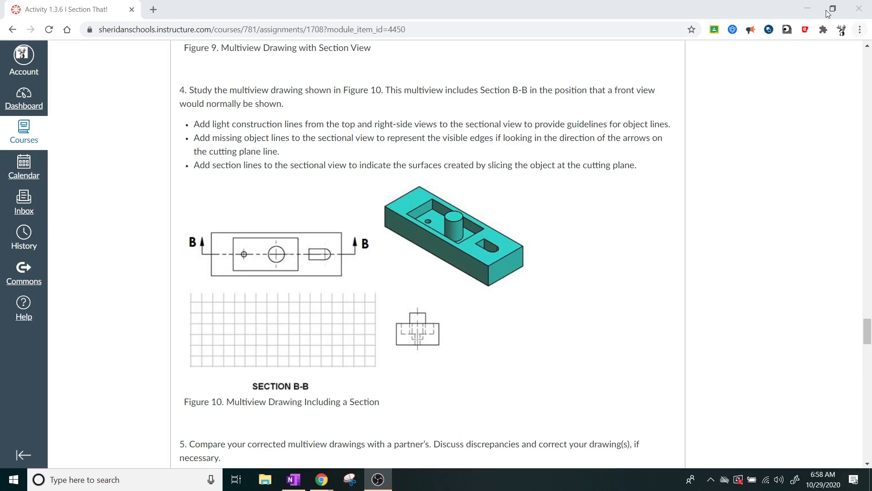
# Step: Minimize the Chrome window with the Activity 1.3.6 step 4 instructions and Figure 10
pyautogui.click(807, 9)
# Step: Bring the Figure 10 worksheet back up in OneNote and open the Draw tools with Alt+D
pyautogui.click(293, 480)
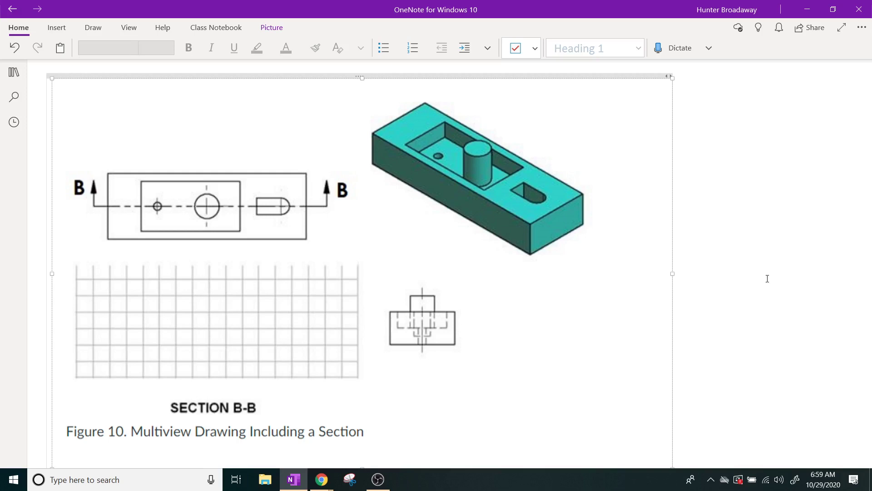
pyautogui.hotkey('alt', 'd')
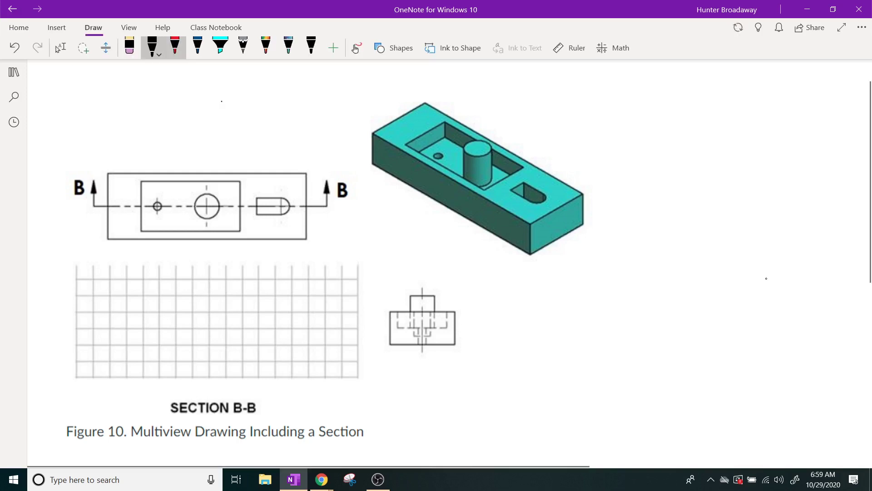
# Step: Tick both the right and left B labels with red check marks
pyautogui.moveTo(353, 196); pyautogui.dragTo(363, 193)
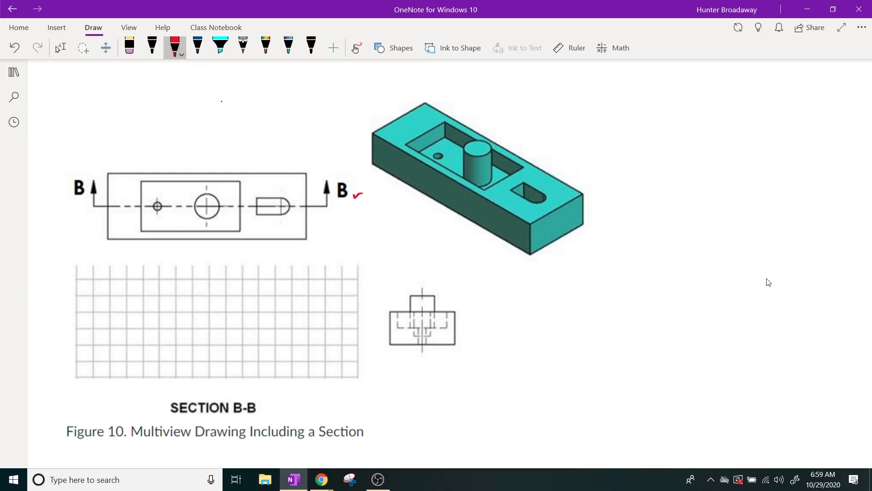
pyautogui.moveTo(59, 186); pyautogui.dragTo(66, 184)
# Step: Extend a red construction line from the side view, drop one from the top view's left corner, and add a short grid line
pyautogui.moveTo(369, 343); pyautogui.dragTo(376, 341)
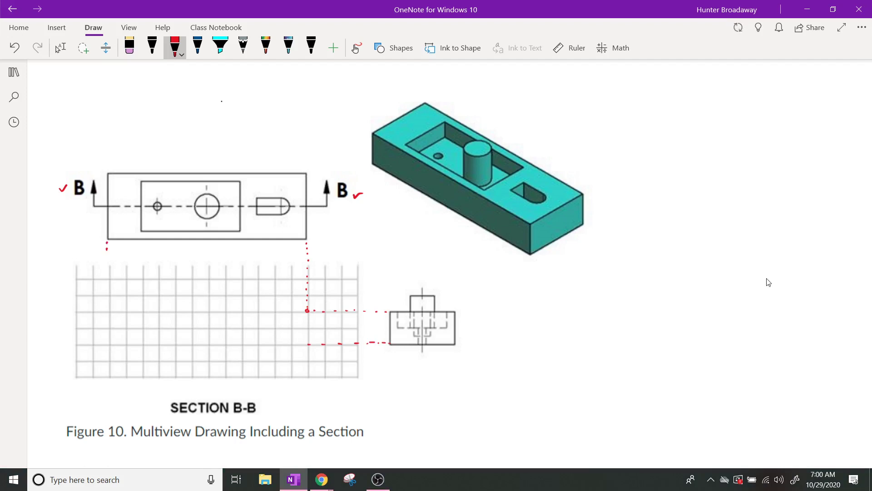
pyautogui.moveTo(107, 249); pyautogui.dragTo(108, 272)
pyautogui.moveTo(117, 311); pyautogui.dragTo(140, 312)
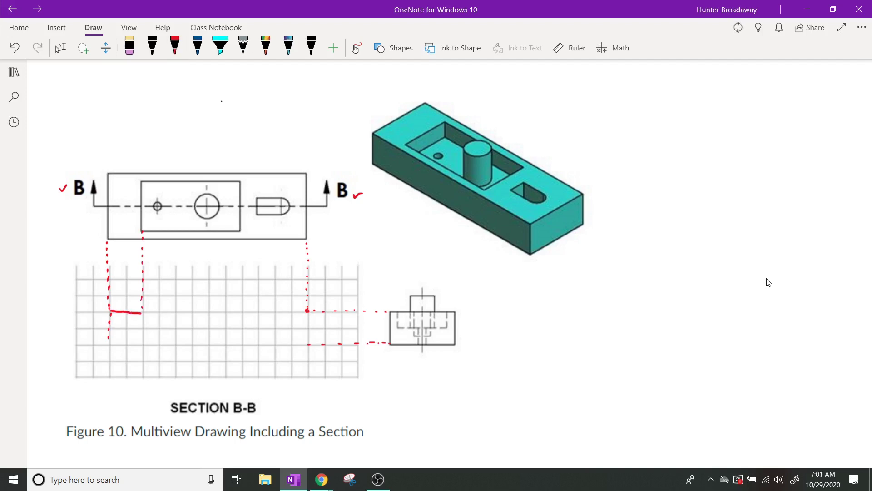
# Step: Undo the stray red stroke, then draw both black top object lines and a viewing-direction mark
pyautogui.click(126, 312)
pyautogui.click(175, 46)
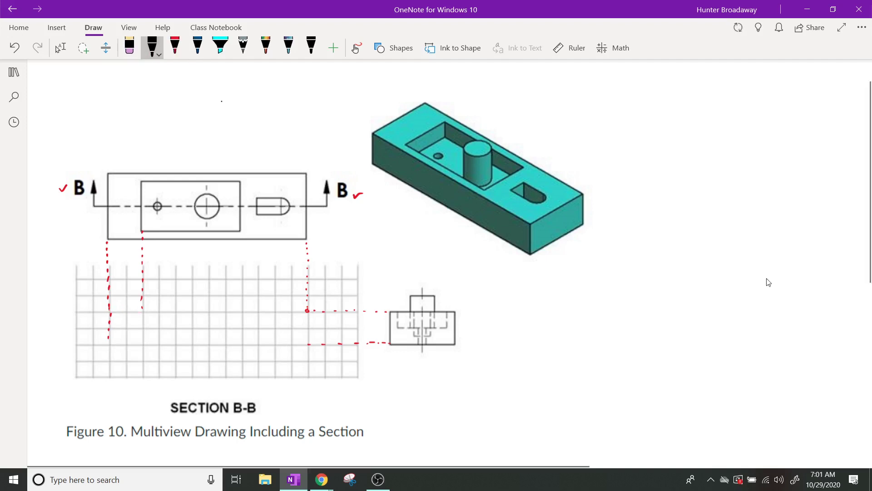
pyautogui.moveTo(120, 310); pyautogui.dragTo(144, 311)
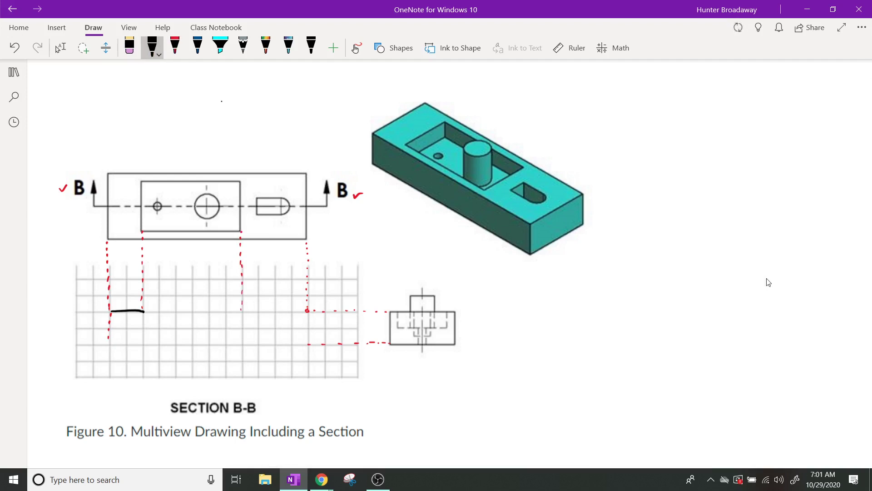
pyautogui.moveTo(243, 310); pyautogui.dragTo(303, 312)
pyautogui.moveTo(185, 256); pyautogui.dragTo(199, 254)
# Step: Drop short black verticals from both object lines and highlight the right view's top box in cyan
pyautogui.moveTo(144, 312); pyautogui.dragTo(146, 326)
pyautogui.moveTo(242, 311); pyautogui.dragTo(244, 326)
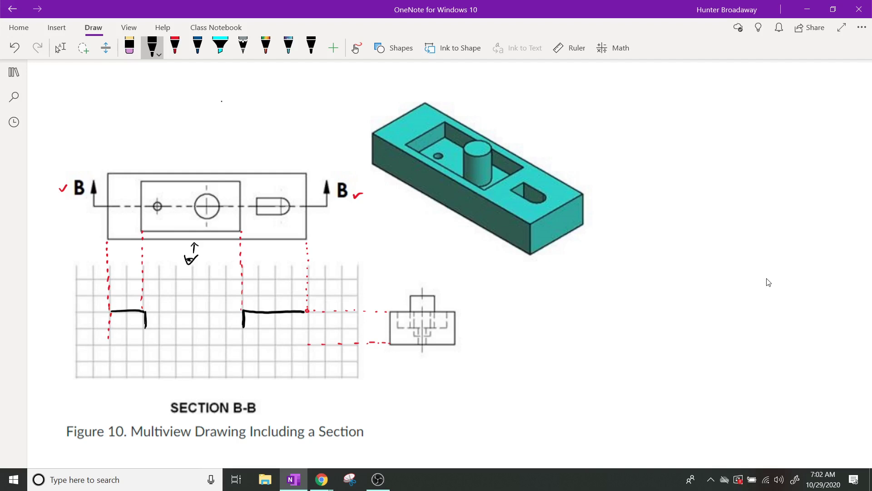
pyautogui.click(220, 47)
pyautogui.moveTo(411, 300); pyautogui.dragTo(434, 309)
pyautogui.click(152, 47)
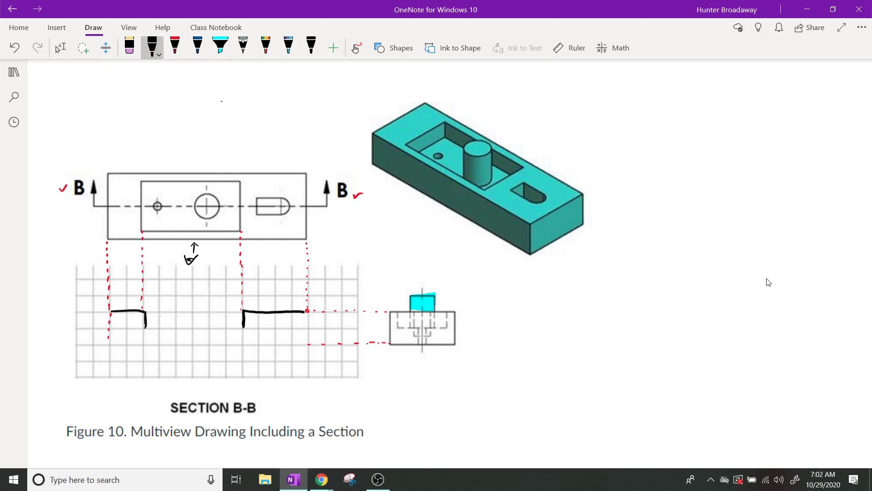
pyautogui.click(175, 47)
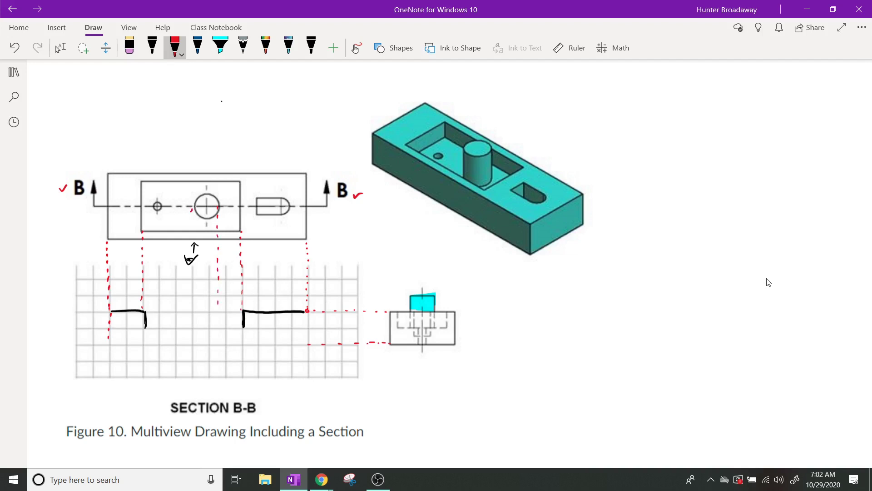
# Step: Undo the arrow-and-eye sketch with Ctrl+Z and return to the red pen
pyautogui.press('Escape')
pyautogui.hotkey('ctrl', 'z')
pyautogui.click(175, 45)
# Step: In black, outline the raised boss, its step toward the right block, and a line under the side view
pyautogui.click(152, 45)
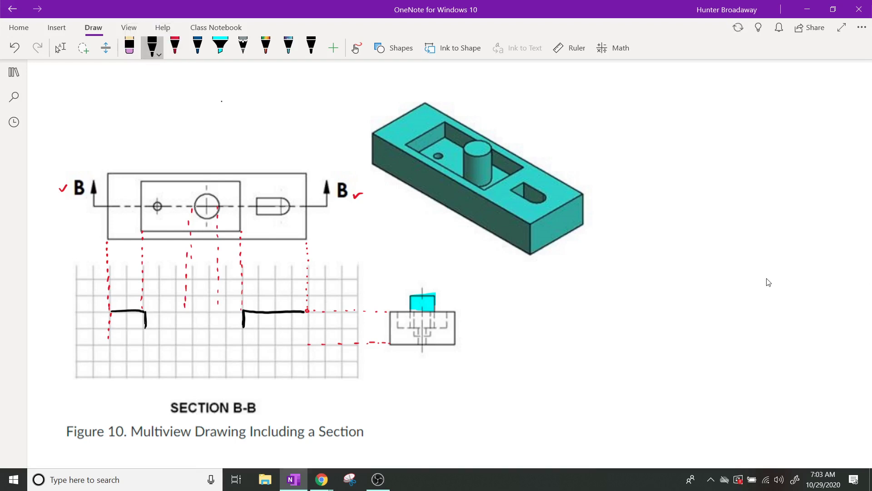
pyautogui.moveTo(198, 295); pyautogui.dragTo(204, 295)
pyautogui.moveTo(219, 304)
pyautogui.mouseDown()
pyautogui.moveTo(218, 321)
pyautogui.moveTo(183, 321)
pyautogui.moveTo(218, 327)
pyautogui.mouseUp()
pyautogui.moveTo(215, 327); pyautogui.dragTo(234, 327)
pyautogui.moveTo(419, 353); pyautogui.dragTo(429, 353)
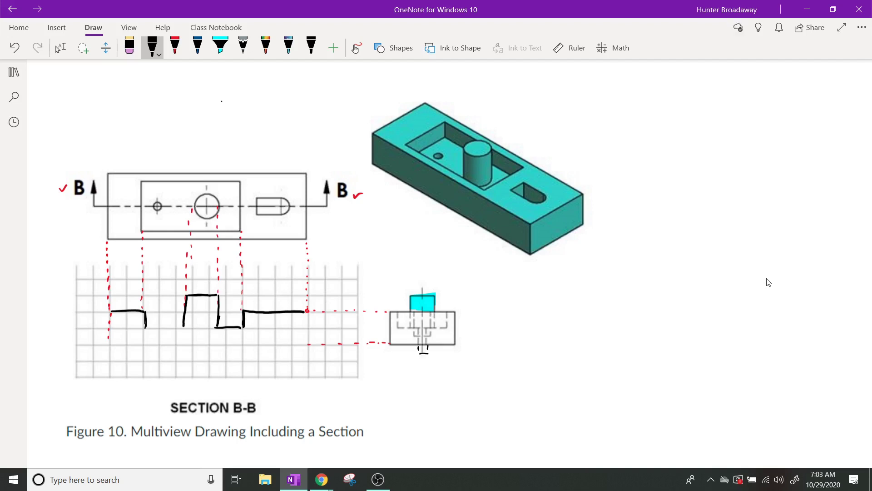
# Step: Draw red projection lines from the small hole, then switch back to black ink for the step
pyautogui.click(175, 47)
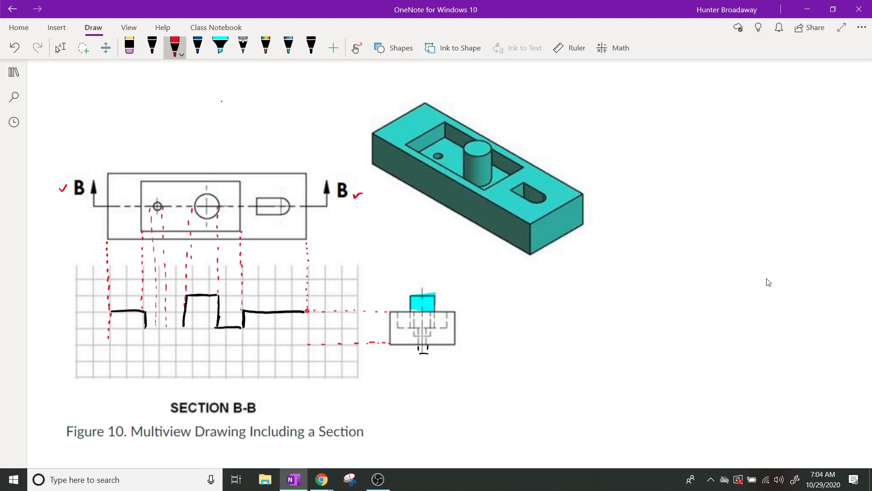
pyautogui.hotkey('alt', 'd')
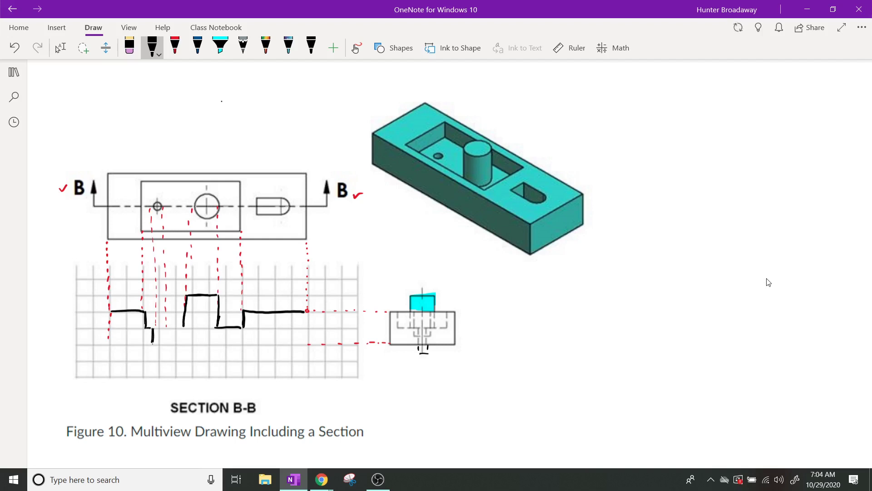
# Step: Draw the hole's edge, the left block's side and bottom, and the middle block's bottom edge in black
pyautogui.moveTo(165, 327); pyautogui.dragTo(164, 342)
pyautogui.moveTo(170, 326); pyautogui.dragTo(185, 326)
pyautogui.moveTo(110, 311); pyautogui.dragTo(108, 338)
pyautogui.moveTo(107, 342); pyautogui.dragTo(140, 343)
pyautogui.moveTo(171, 342)
pyautogui.mouseDown()
pyautogui.moveTo(300, 340)
pyautogui.moveTo(310, 324)
pyautogui.moveTo(310, 340)
pyautogui.mouseUp()
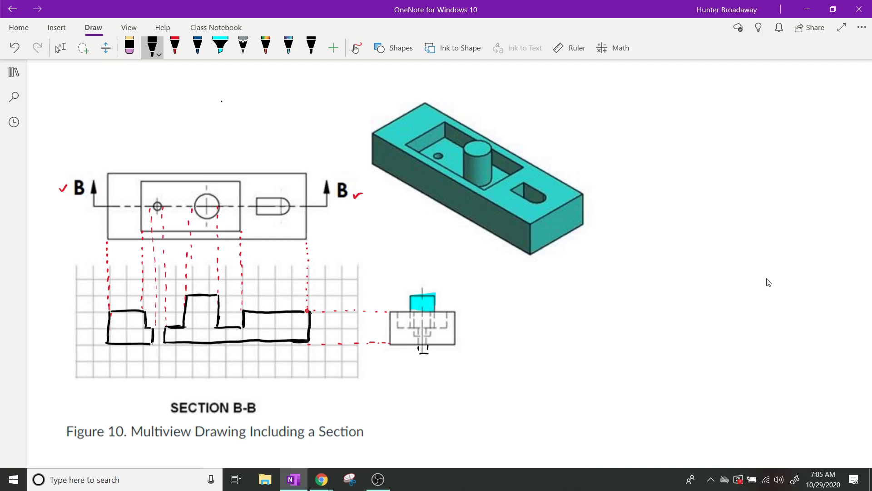
# Step: Draw diagonal black hatch lines across the left section region
pyautogui.moveTo(109, 330); pyautogui.dragTo(134, 312)
pyautogui.moveTo(109, 338)
pyautogui.mouseDown()
pyautogui.moveTo(140, 313)
pyautogui.moveTo(135, 320)
pyautogui.mouseUp()
pyautogui.moveTo(129, 339)
pyautogui.mouseDown()
pyautogui.moveTo(143, 323)
pyautogui.moveTo(210, 298)
pyautogui.mouseUp()
# Step: Hatch the middle region's raised boss and lower step with diagonal black lines
pyautogui.moveTo(191, 319)
pyautogui.mouseDown()
pyautogui.moveTo(217, 299)
pyautogui.moveTo(197, 315)
pyautogui.mouseUp()
pyautogui.moveTo(190, 326); pyautogui.dragTo(213, 306)
pyautogui.moveTo(166, 339); pyautogui.dragTo(181, 329)
pyautogui.moveTo(179, 339); pyautogui.dragTo(189, 327)
pyautogui.moveTo(197, 331)
pyautogui.mouseDown()
pyautogui.moveTo(217, 309)
pyautogui.moveTo(203, 328)
pyautogui.moveTo(216, 327)
pyautogui.mouseUp()
pyautogui.moveTo(212, 339); pyautogui.dragTo(230, 329)
pyautogui.moveTo(226, 340); pyautogui.dragTo(270, 313)
# Step: Fill the right section region with diagonal black hatch lines out to its far end
pyautogui.moveTo(243, 338); pyautogui.dragTo(278, 315)
pyautogui.moveTo(259, 336); pyautogui.dragTo(286, 316)
pyautogui.moveTo(265, 337); pyautogui.dragTo(301, 314)
pyautogui.moveTo(280, 338); pyautogui.dragTo(307, 317)
pyautogui.moveTo(299, 335)
pyautogui.mouseDown()
pyautogui.moveTo(310, 324)
pyautogui.moveTo(303, 331)
pyautogui.mouseUp()
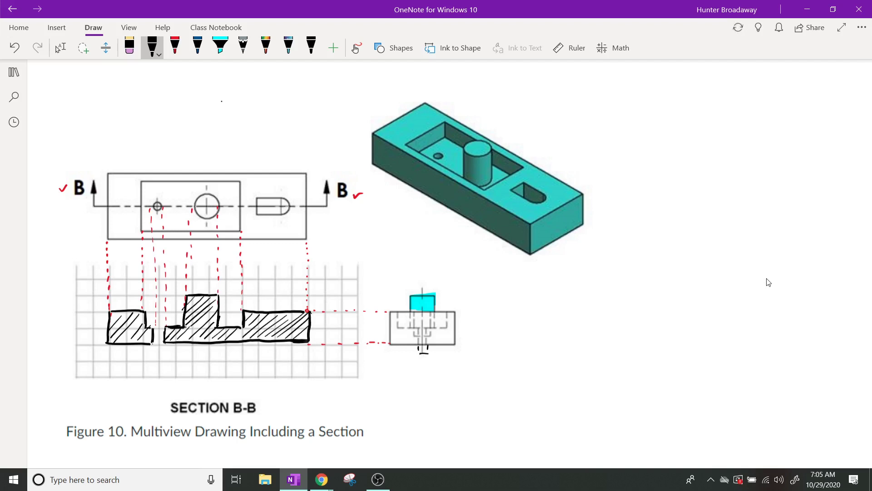
# Step: Close the top and bottom gaps between the left and middle regions in black, then switch to red ink
pyautogui.moveTo(145, 313); pyautogui.dragTo(243, 312)
pyautogui.moveTo(153, 343); pyautogui.dragTo(165, 344)
pyautogui.press('Escape')
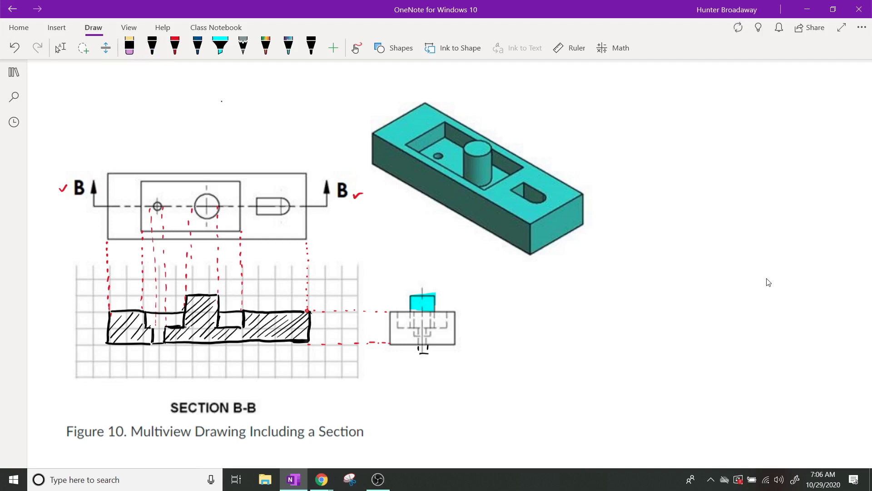
pyautogui.press('Right')
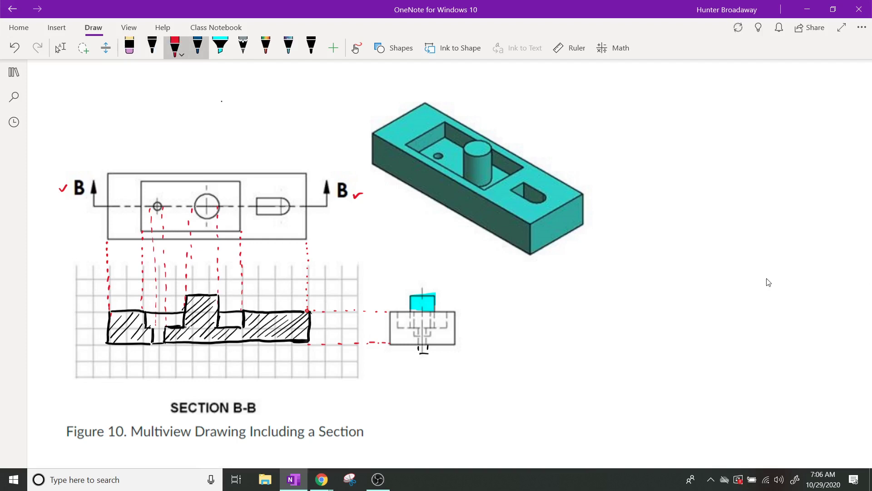